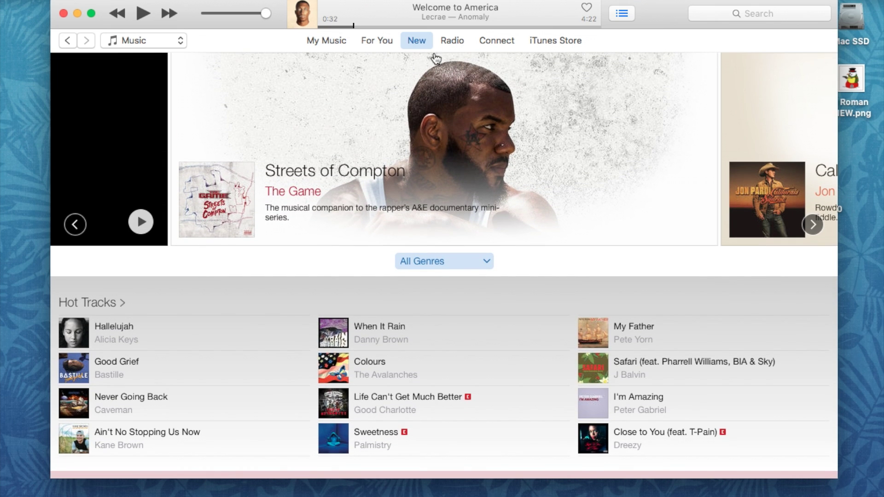
# - Return from the music library to the New releases store page and reload it
pyautogui.click(329, 39)
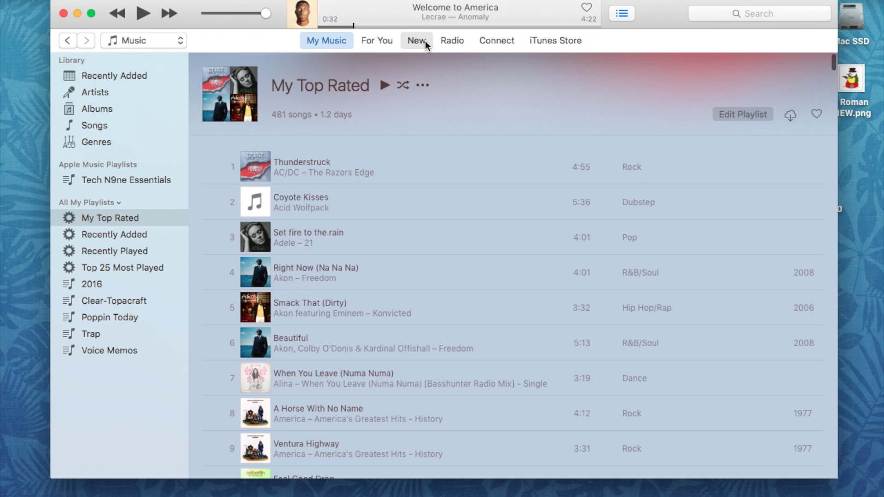
pyautogui.click(425, 41)
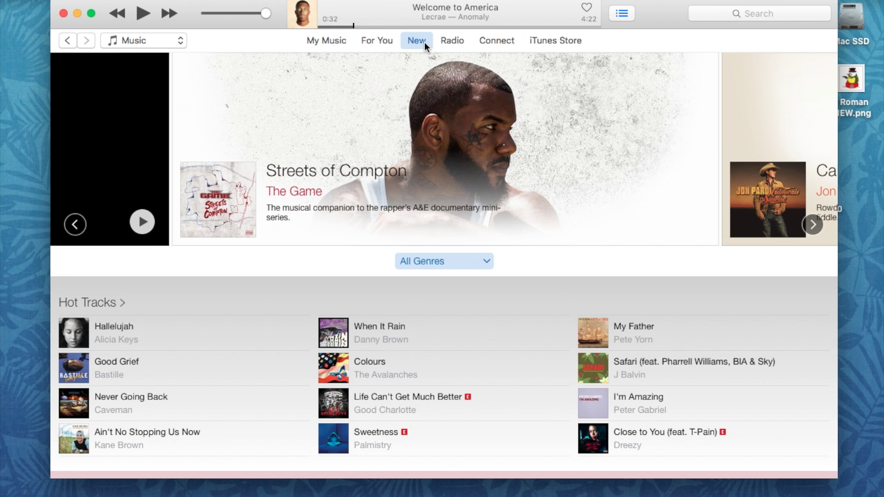
pyautogui.click(425, 42)
pyautogui.scroll(-5, 413, 112)
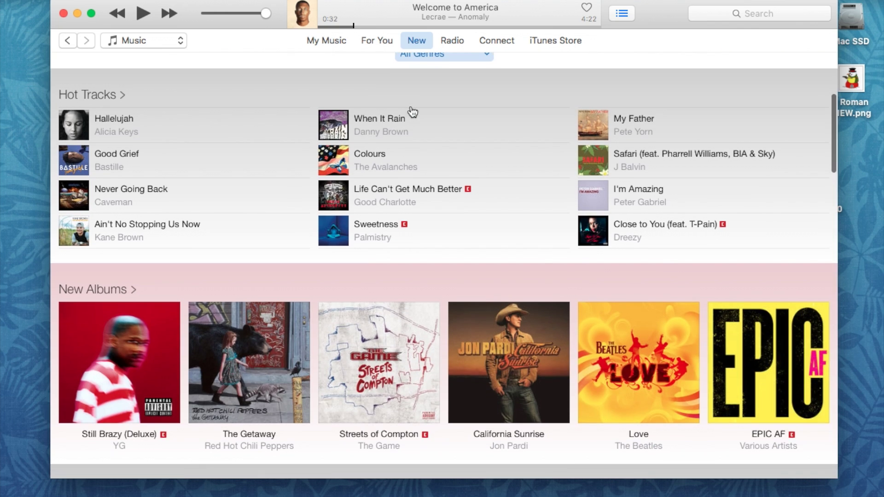
pyautogui.scroll(5, 413, 110)
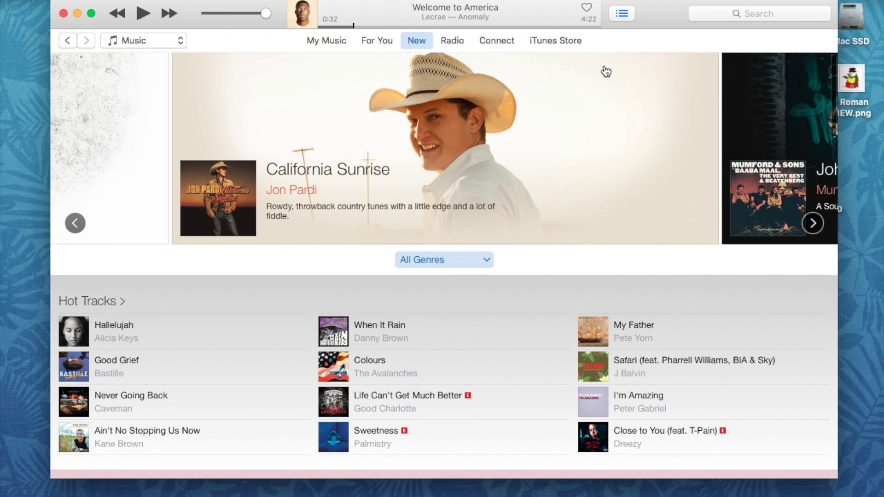
# - Clear the 26 upcoming songs and the remaining Streets of Compton tracks from Up Next
pyautogui.click(623, 14)
pyautogui.scroll(-3, 617, 175)
pyautogui.scroll(-8, 616, 175)
pyautogui.scroll(7, 617, 175)
pyautogui.scroll(4, 616, 175)
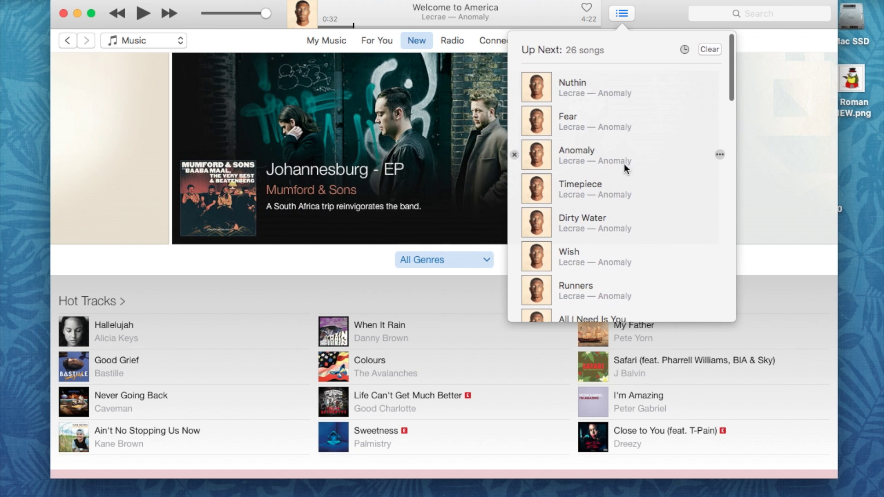
pyautogui.click(712, 46)
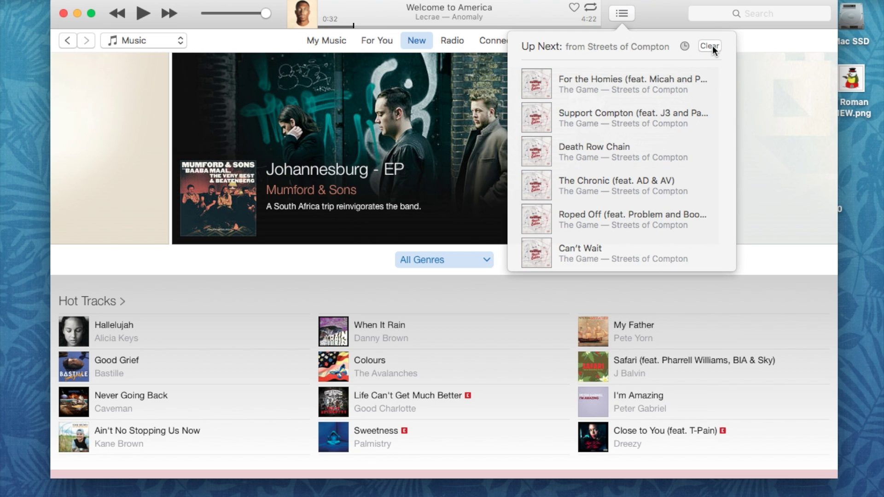
pyautogui.click(713, 46)
# - Confirm Up Next is empty and review the Previously Played history
pyautogui.click(626, 14)
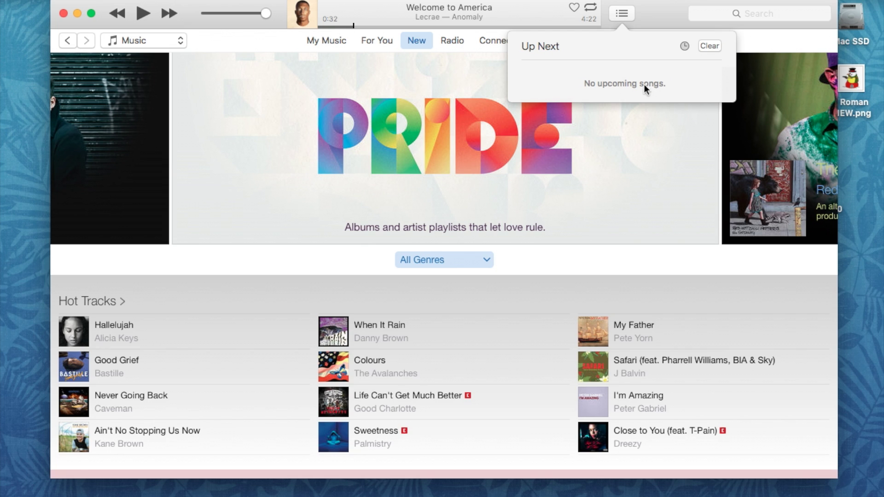
pyautogui.click(685, 46)
pyautogui.scroll(-10, 646, 110)
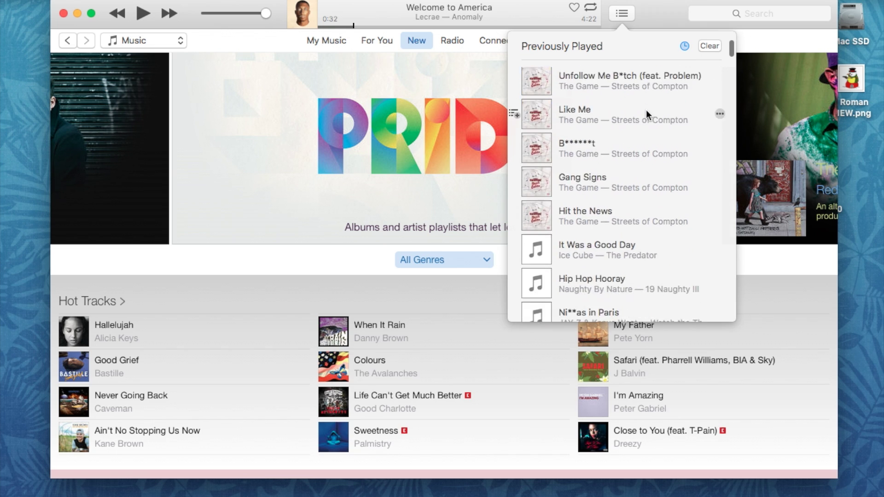
pyautogui.scroll(15, 647, 114)
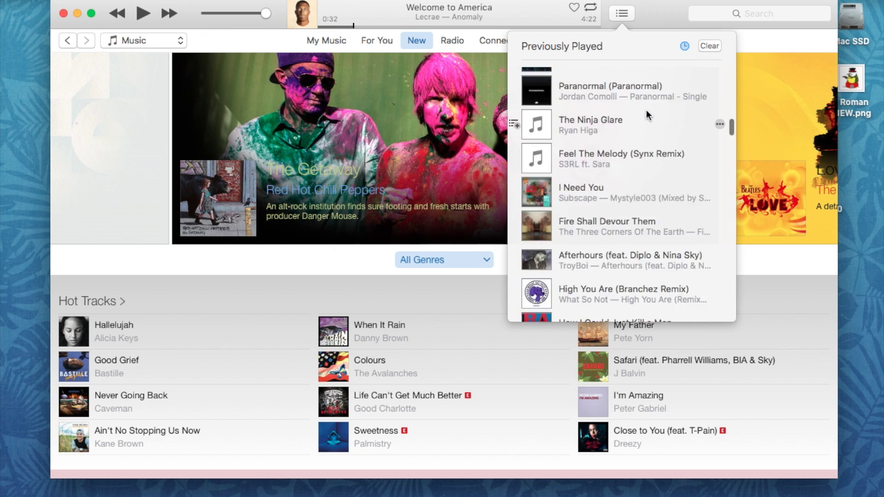
pyautogui.click(684, 45)
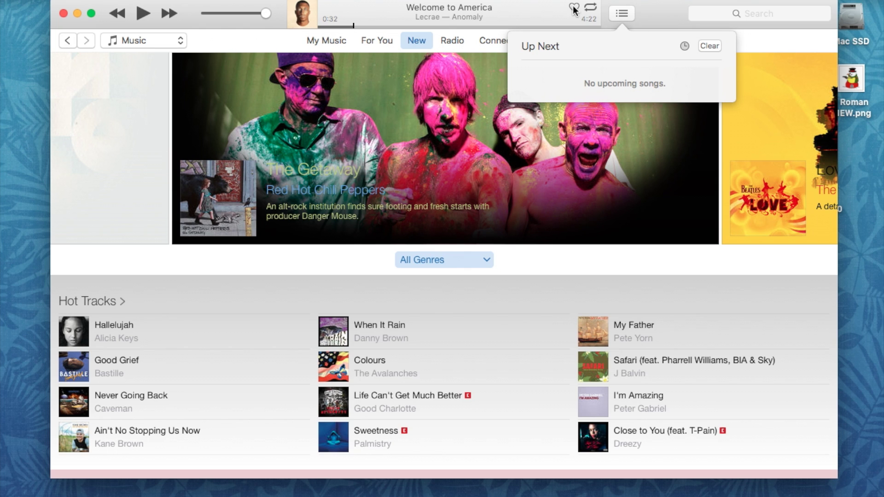
pyautogui.click(617, 14)
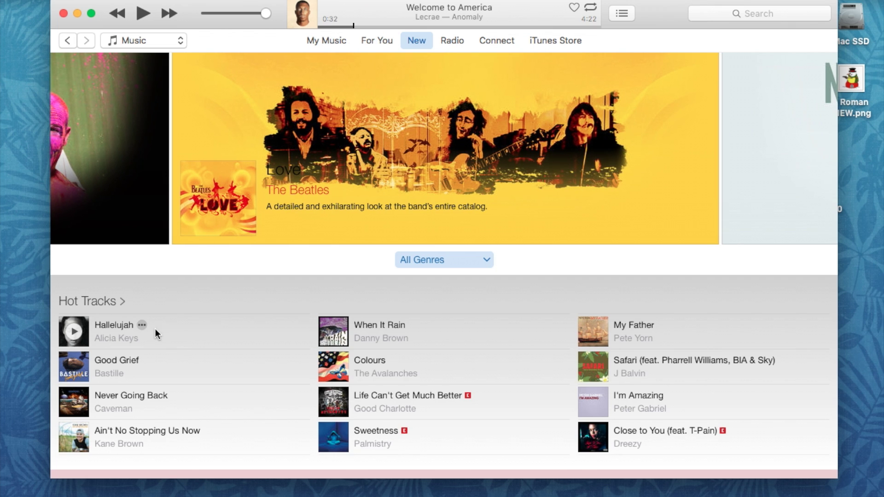
# - Queue Alicia Keys' Hallelujah from the Hot Tracks list in Up Next
pyautogui.scroll(-2, 95, 301)
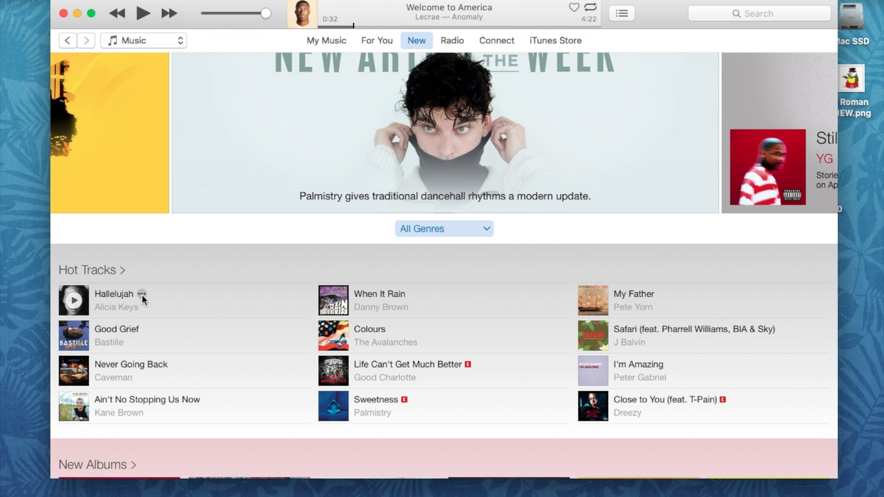
pyautogui.click(143, 296)
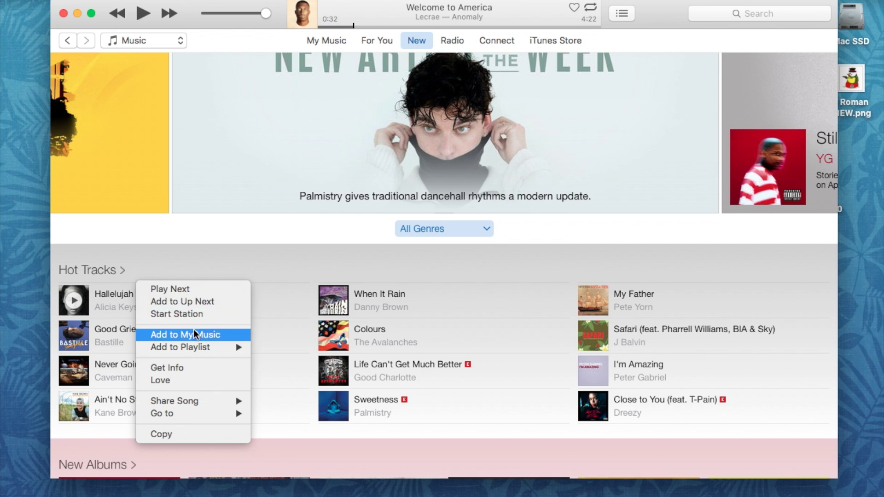
pyautogui.moveTo(193, 345)
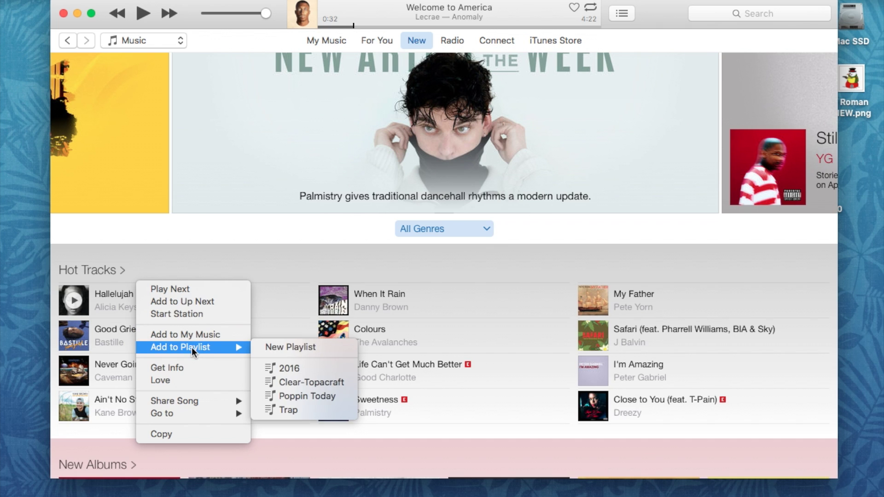
pyautogui.moveTo(186, 401)
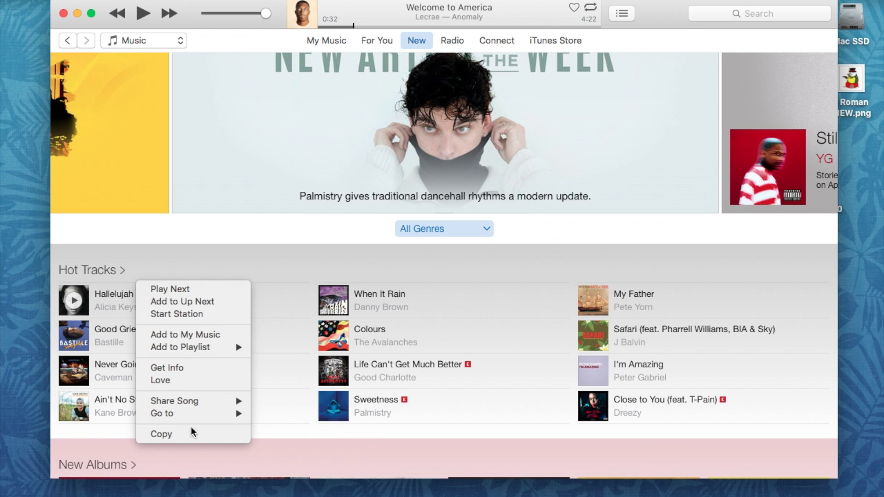
pyautogui.click(181, 305)
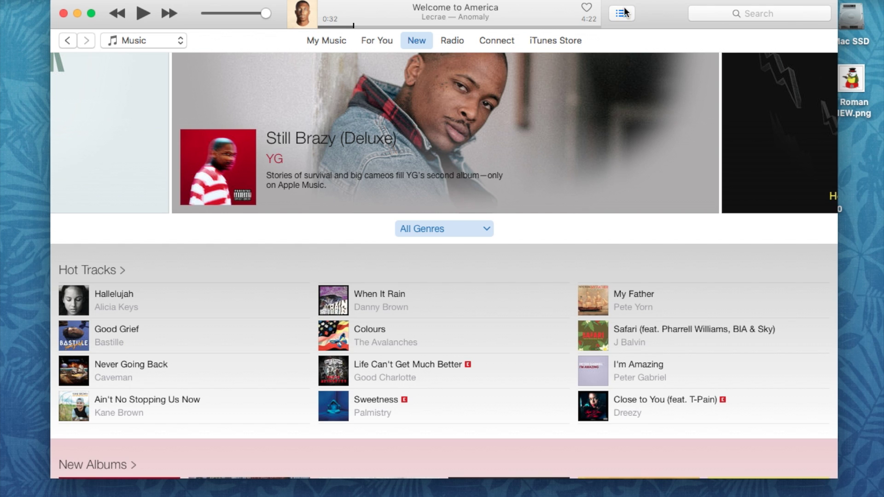
# - Confirm Hallelujah is queued and skip forward so it starts playing
pyautogui.click(624, 12)
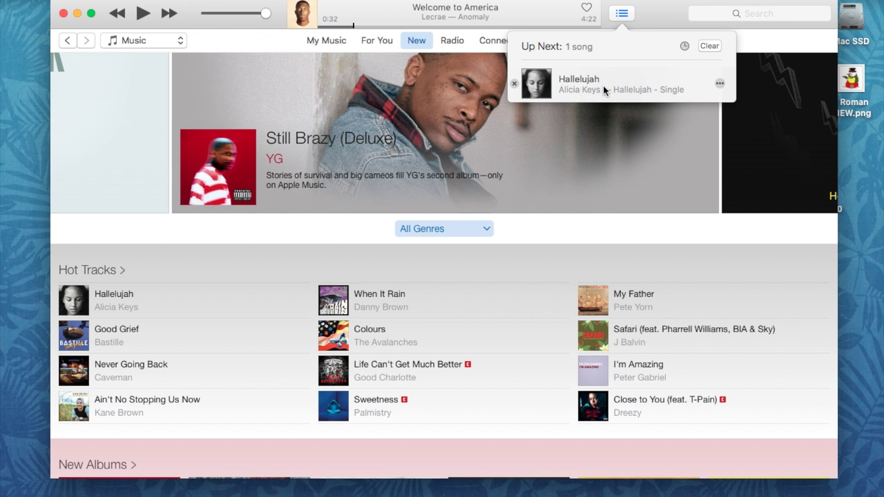
pyautogui.click(643, 10)
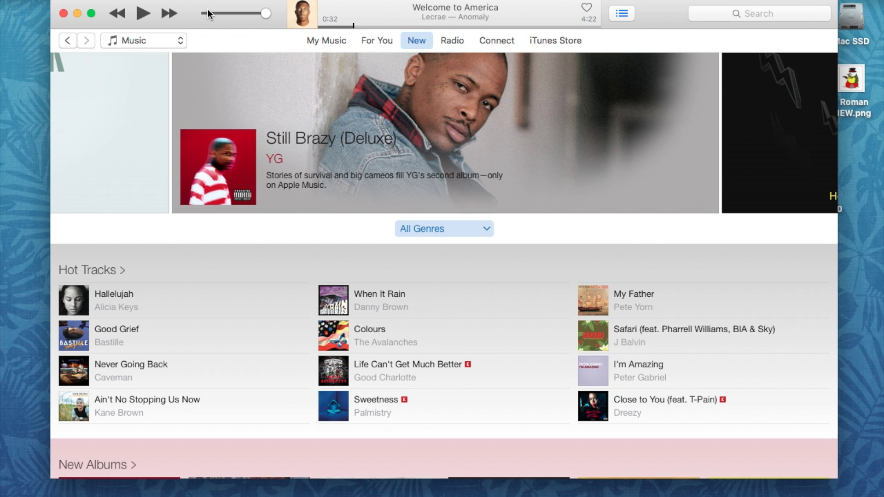
pyautogui.click(170, 13)
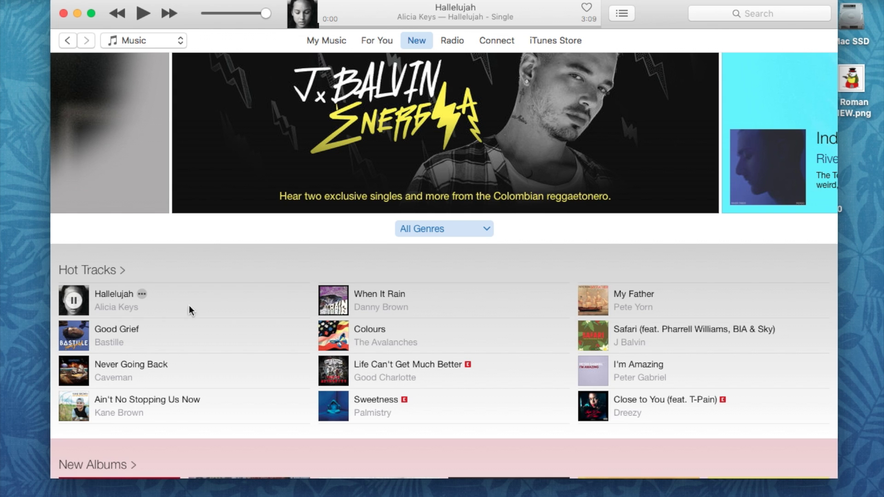
# - Add Bastille's Good Grief to Up Next twice and view the two queued copies
pyautogui.click(147, 329)
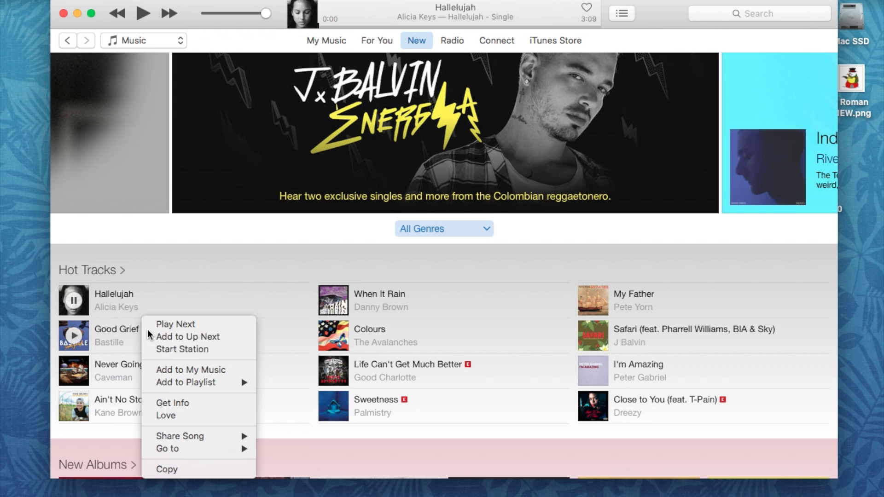
pyautogui.click(161, 334)
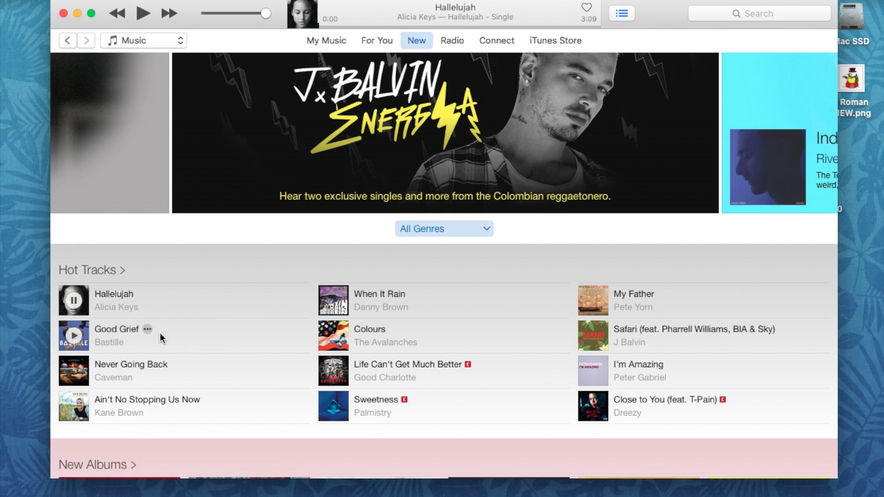
pyautogui.click(147, 330)
pyautogui.click(164, 324)
pyautogui.click(622, 14)
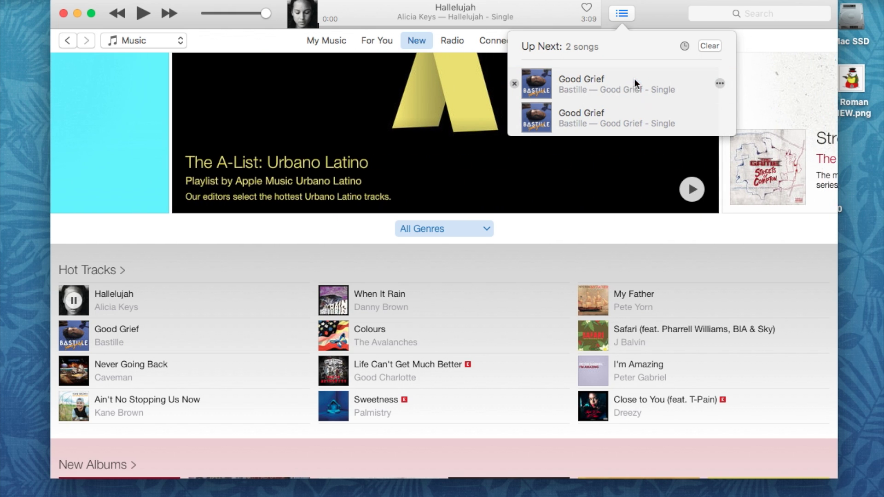
# - Queue When It Rain and move it to the top of Up Next
pyautogui.click(435, 277)
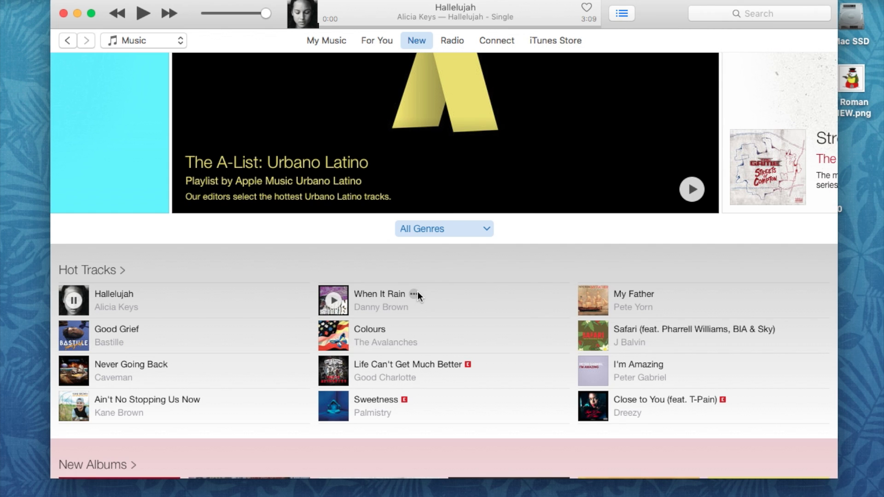
pyautogui.rightClick(410, 282)
pyautogui.click(433, 302)
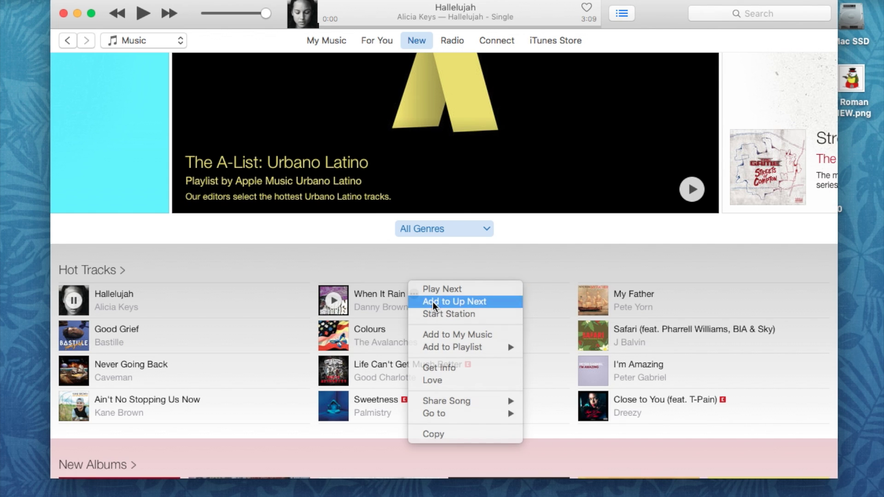
pyautogui.click(624, 13)
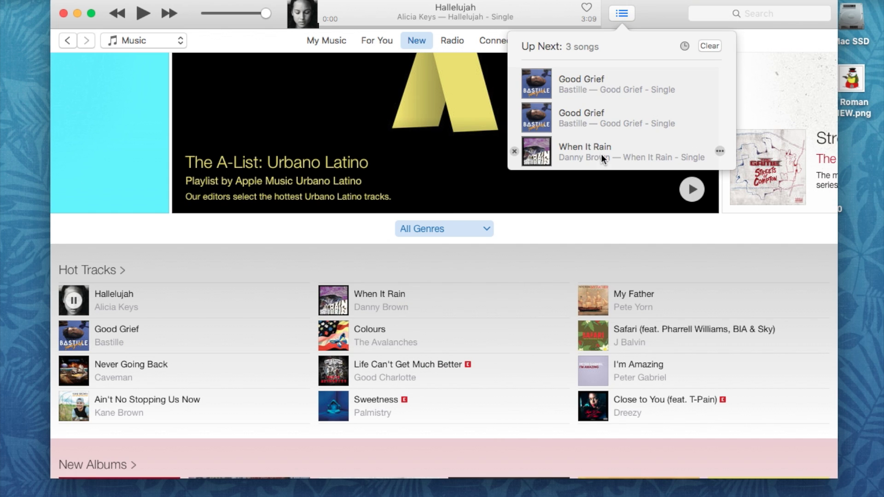
pyautogui.moveTo(606, 152); pyautogui.dragTo(624, 82)
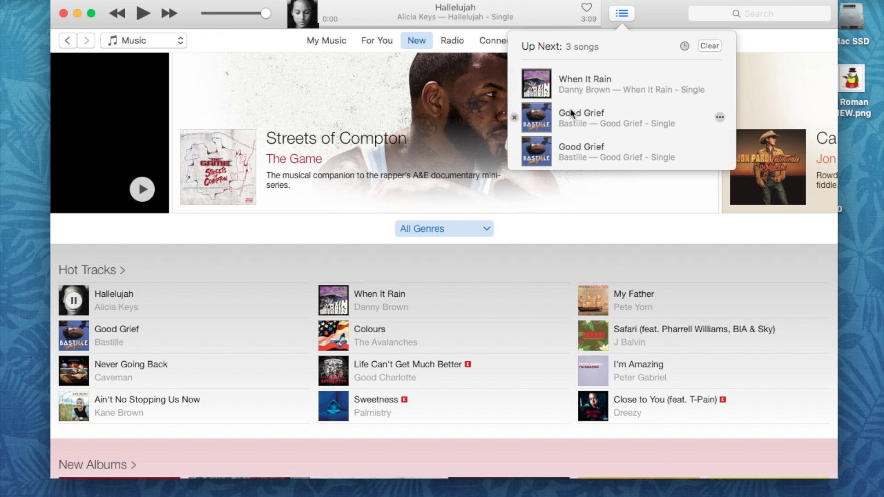
# - Remove the duplicate Good Grief from Up Next and go to the For You page
pyautogui.click(515, 118)
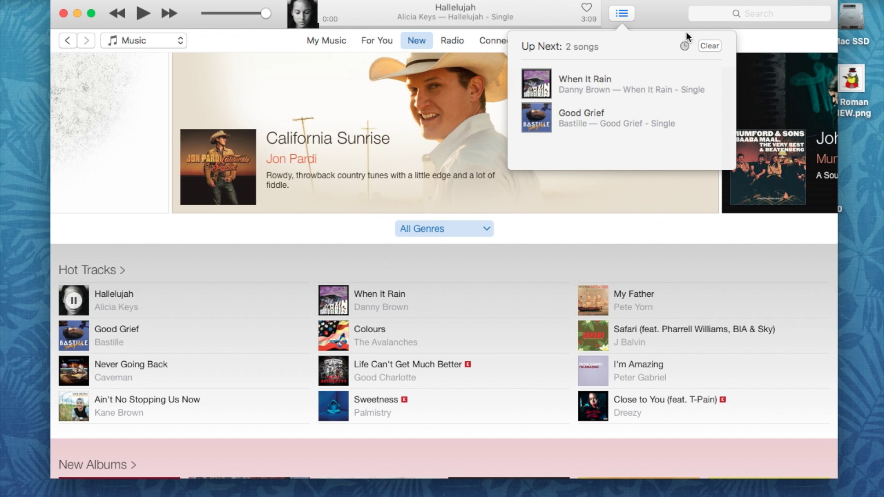
pyautogui.click(672, 10)
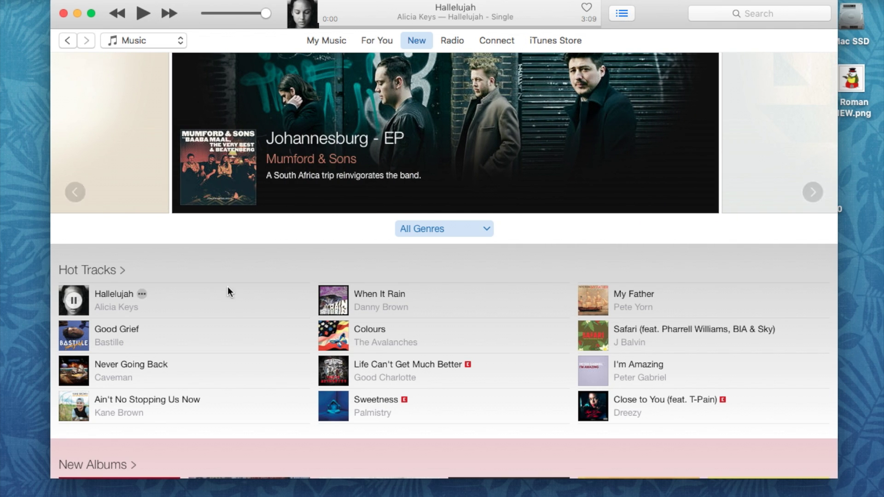
pyautogui.scroll(-4, 234, 338)
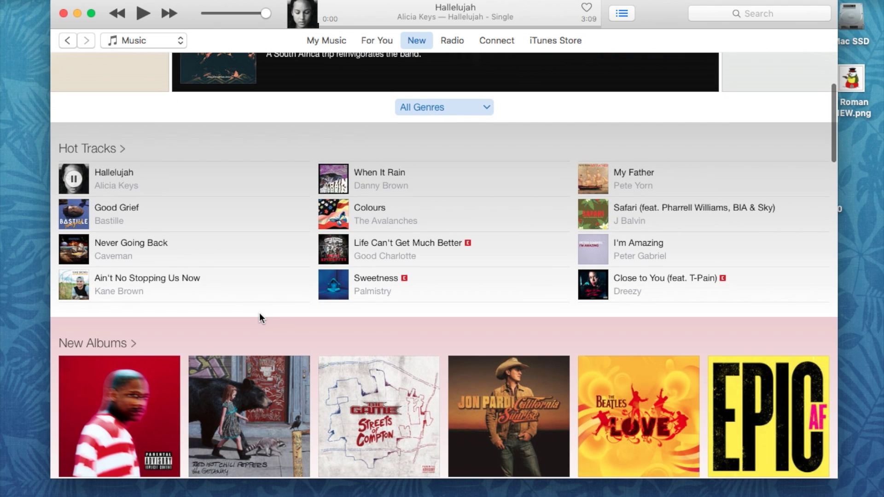
pyautogui.scroll(-4, 209, 216)
pyautogui.scroll(5, 209, 215)
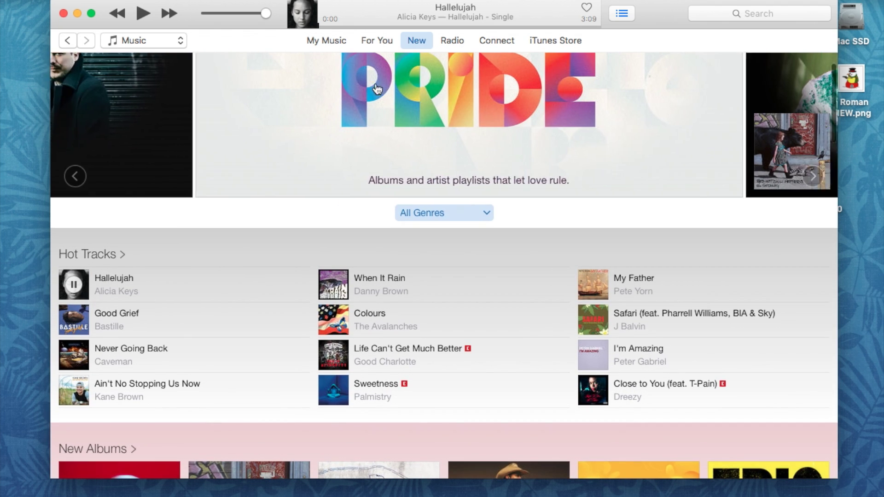
pyautogui.click(387, 41)
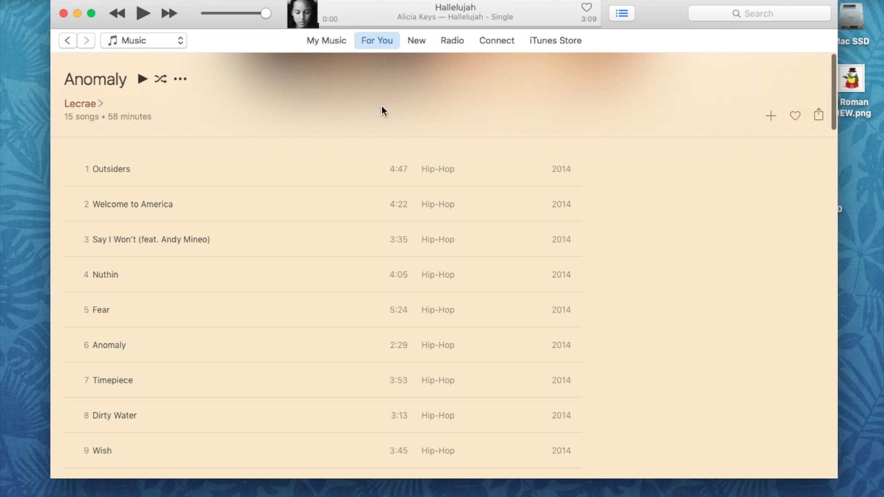
# - Add the Tech N9ne Essentials playlist from For You to Up Next
pyautogui.click(393, 45)
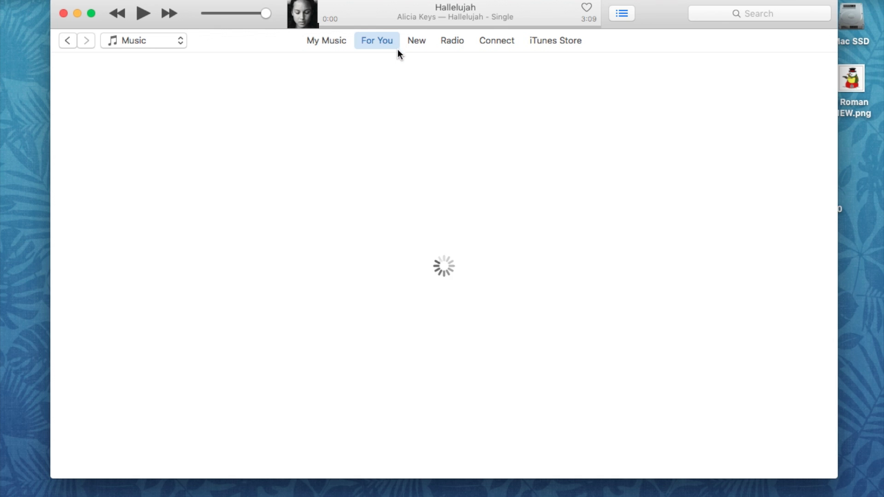
pyautogui.scroll(-10, 471, 148)
pyautogui.scroll(-10, 470, 147)
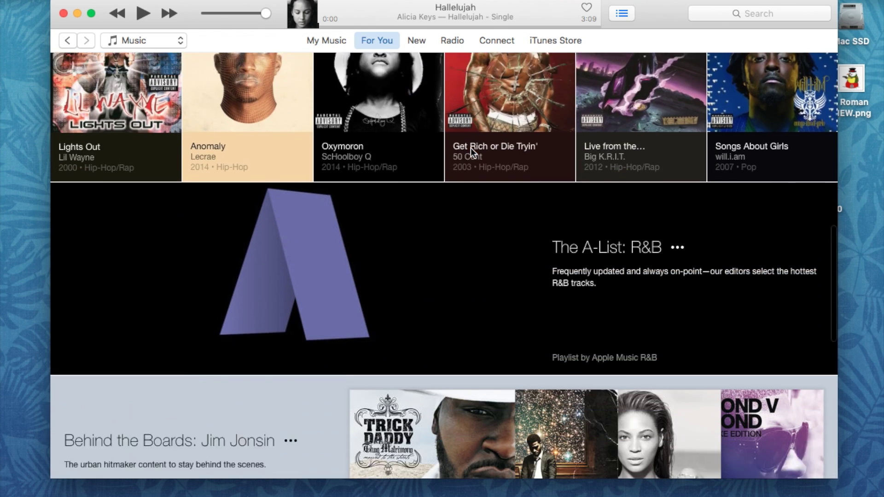
pyautogui.scroll(5, 281, 167)
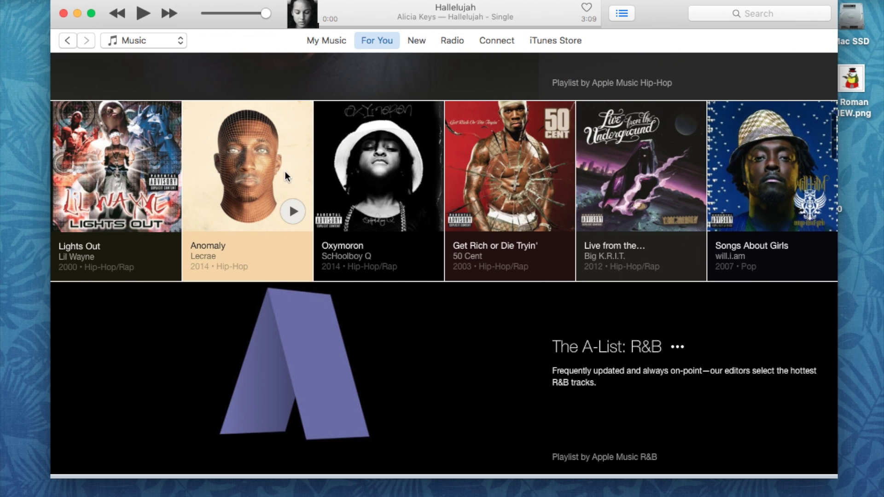
pyautogui.scroll(10, 285, 171)
pyautogui.scroll(-2, 580, 214)
pyautogui.scroll(1, 505, 256)
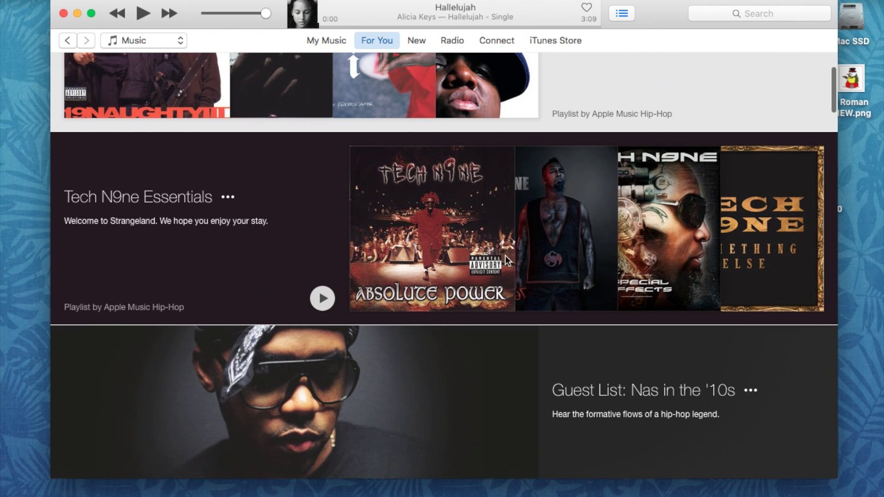
pyautogui.click(228, 198)
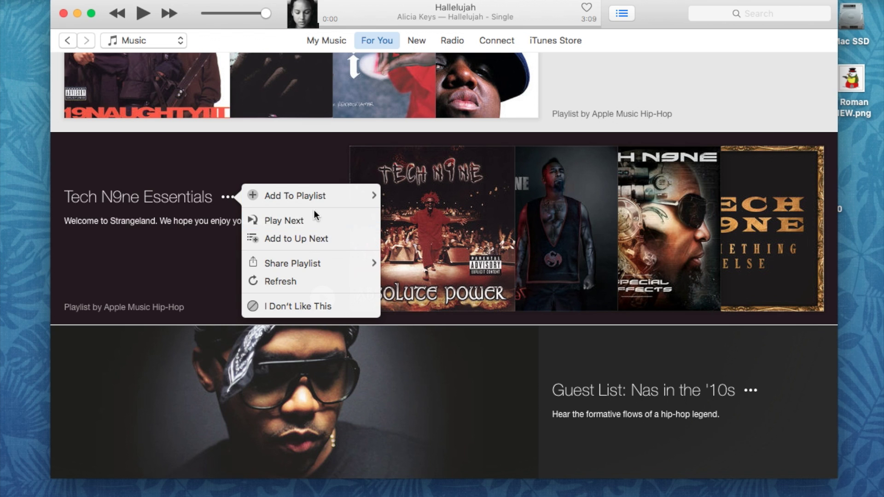
pyautogui.click(291, 239)
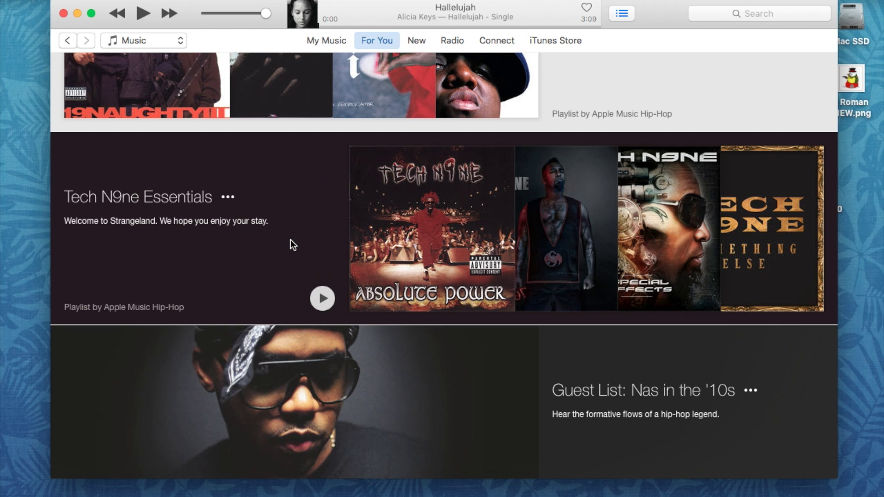
# - Review Up Next to confirm the queue now holds 23 songs
pyautogui.click(622, 19)
pyautogui.scroll(-8, 612, 217)
pyautogui.scroll(-2, 611, 217)
pyautogui.scroll(8, 612, 217)
pyautogui.scroll(8, 645, 164)
pyautogui.click(657, 13)
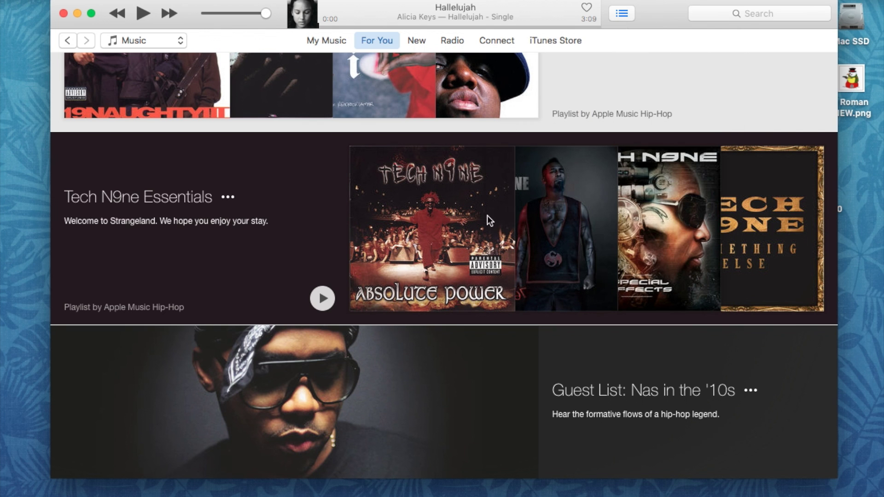
# - Open the Tech N9ne Essentials playlist page
pyautogui.click(440, 200)
pyautogui.scroll(-10, 438, 233)
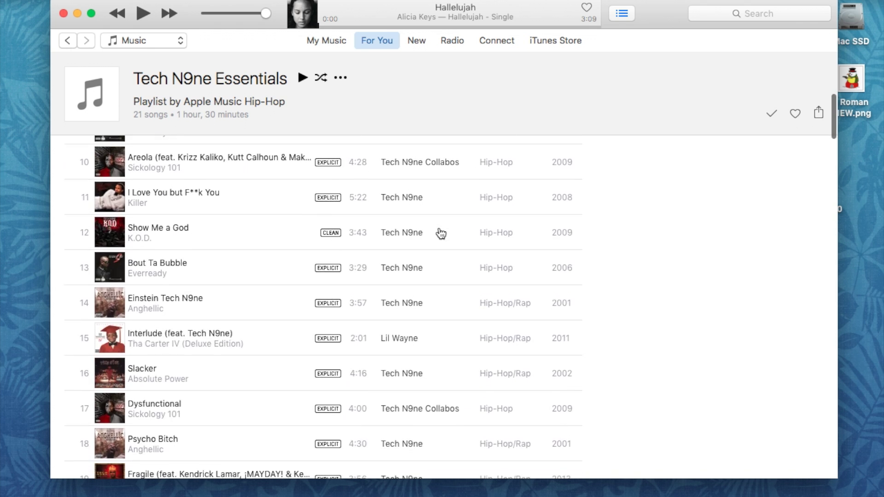
pyautogui.scroll(10, 441, 234)
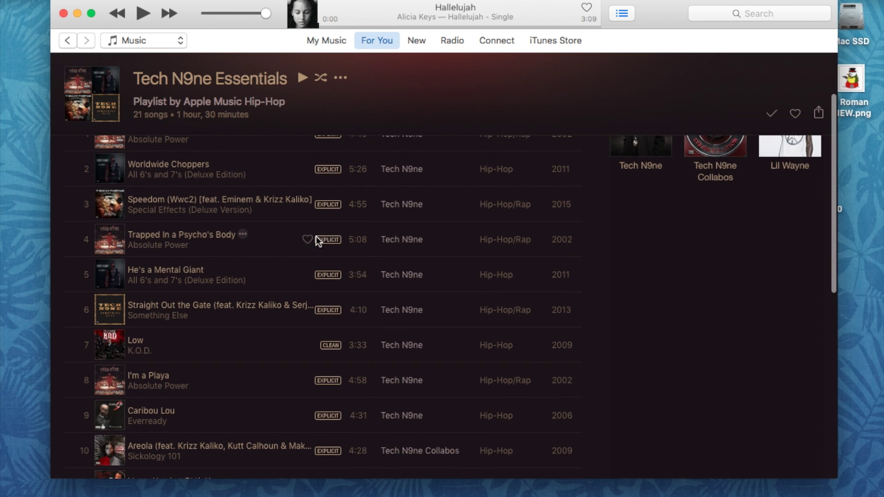
pyautogui.scroll(3, 276, 228)
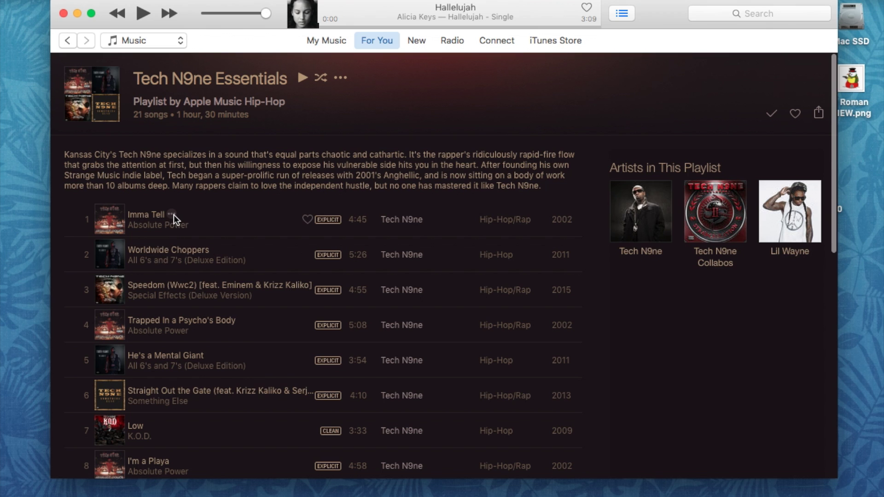
# - Set Worldwide Choppers to play next and confirm it tops the 24-song Up Next
pyautogui.click(216, 251)
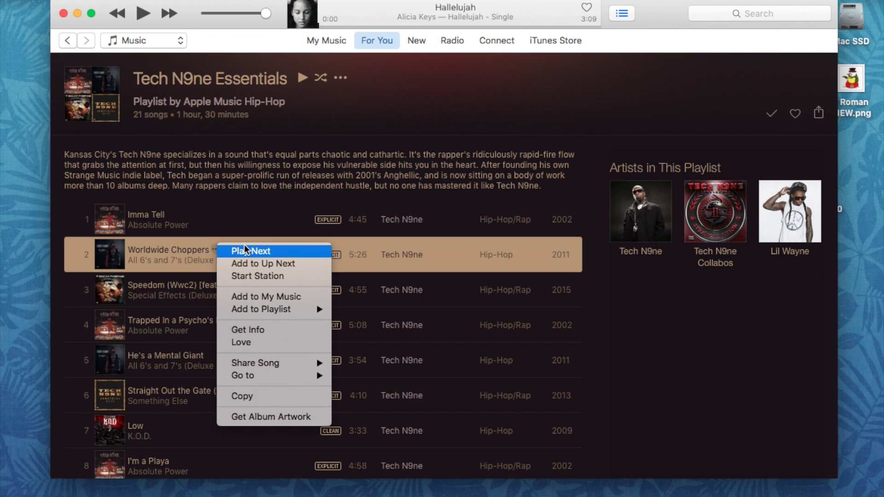
pyautogui.click(260, 252)
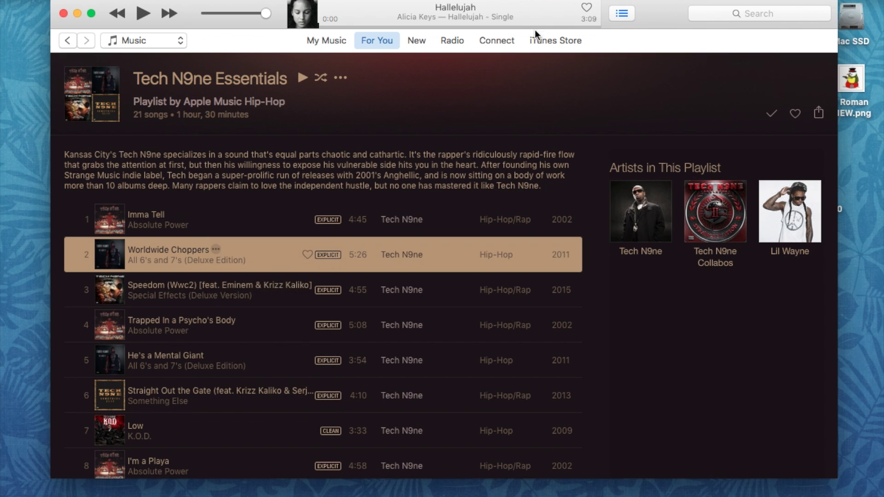
pyautogui.click(622, 13)
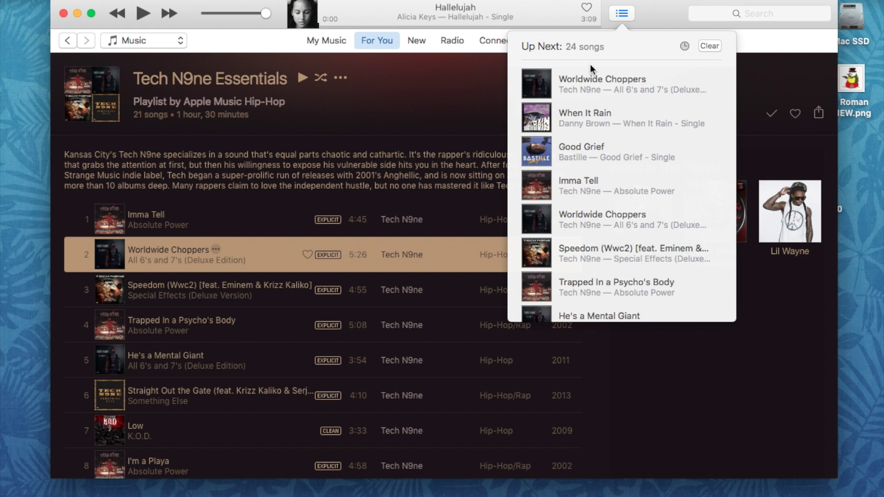
pyautogui.click(296, 169)
pyautogui.click(219, 249)
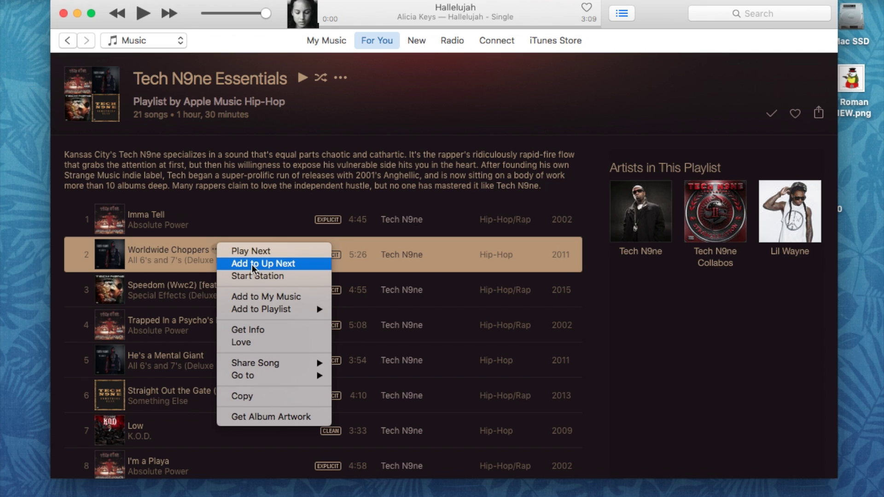
# - Check the Up Next queue, then make Worldwide Choppers play next
pyautogui.click(252, 264)
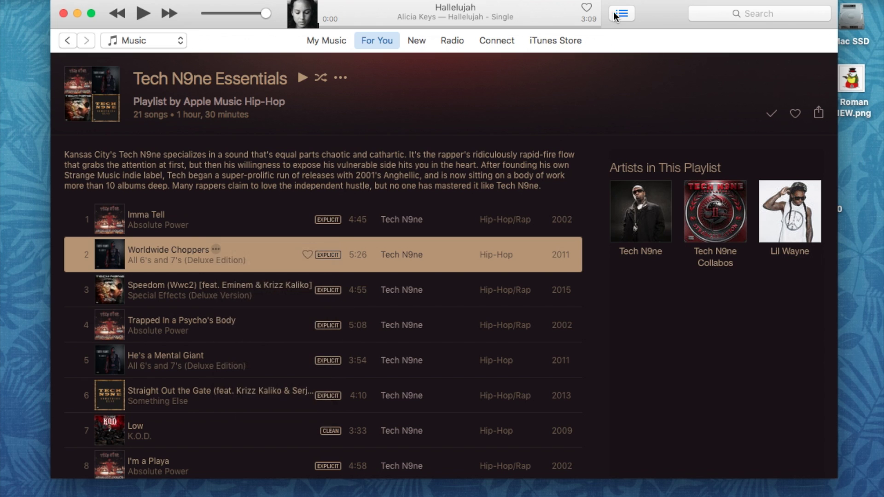
pyautogui.click(617, 14)
pyautogui.click(616, 16)
pyautogui.click(213, 248)
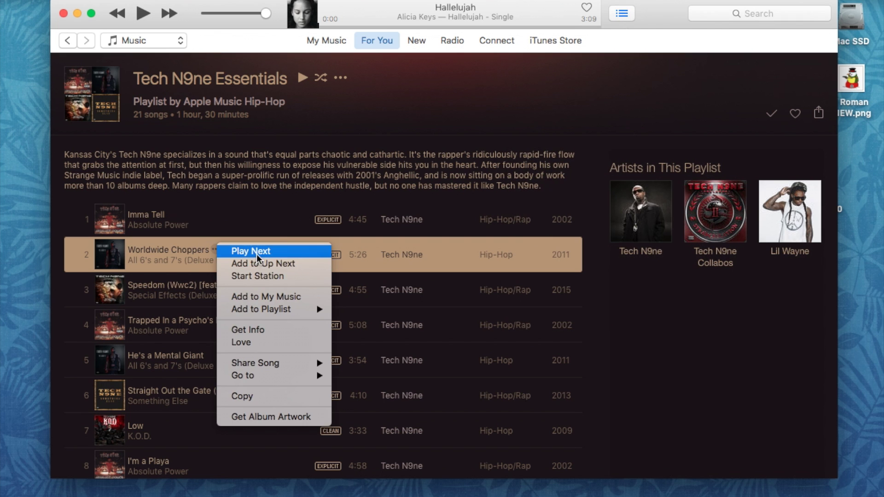
pyautogui.click(444, 83)
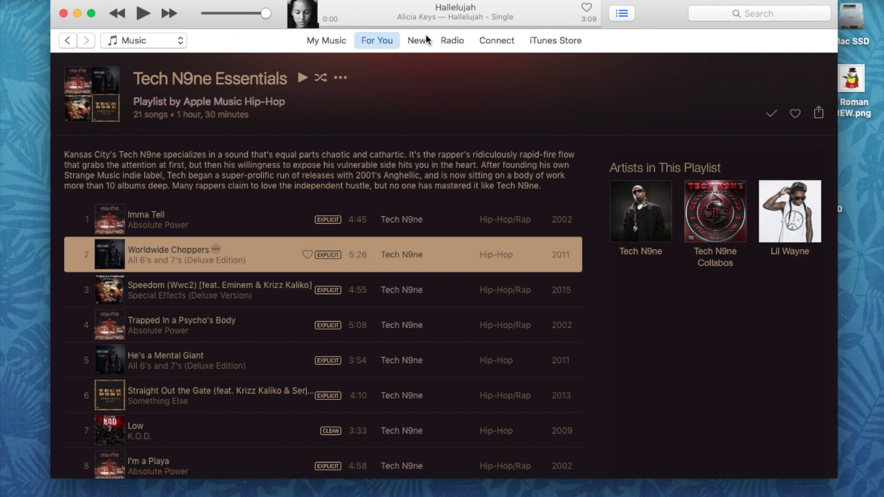
pyautogui.scroll(-5, 411, 164)
pyautogui.scroll(5, 411, 165)
# - Bring up Worldwide Choppers' context menu again and dismiss it without choosing anything
pyautogui.click(797, 116)
pyautogui.scroll(3, 529, 100)
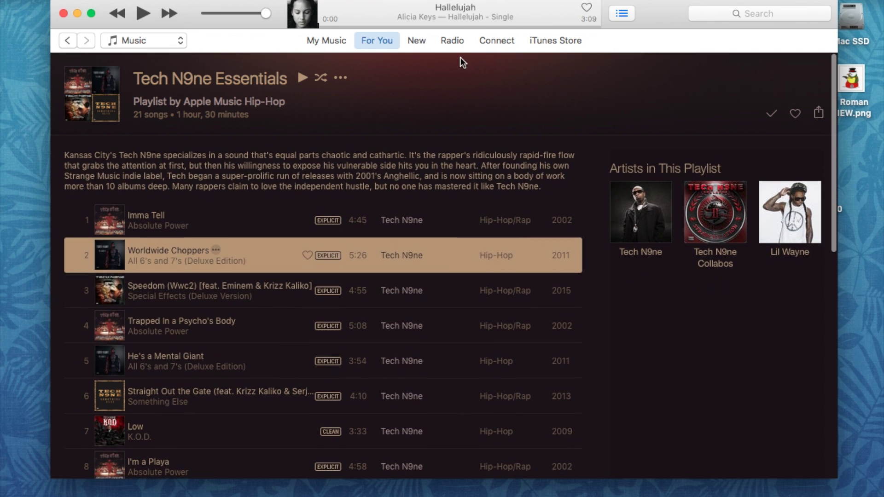
pyautogui.scroll(-2, 255, 242)
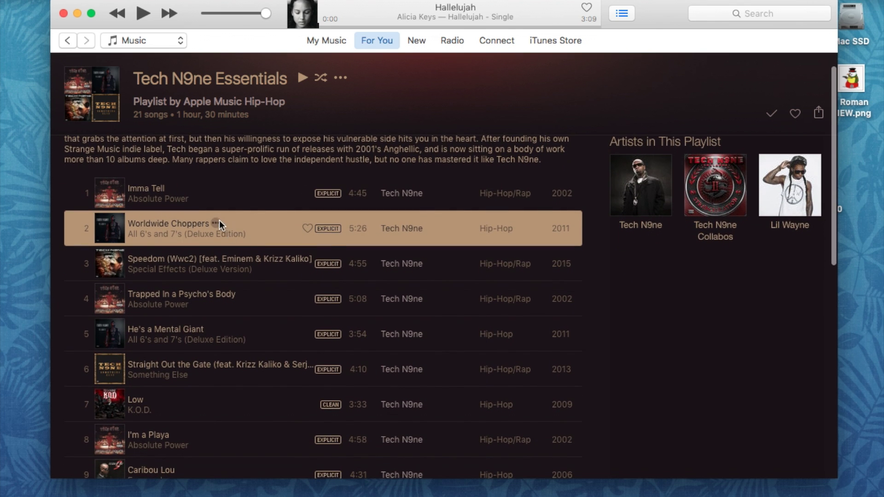
pyautogui.rightClick(220, 220)
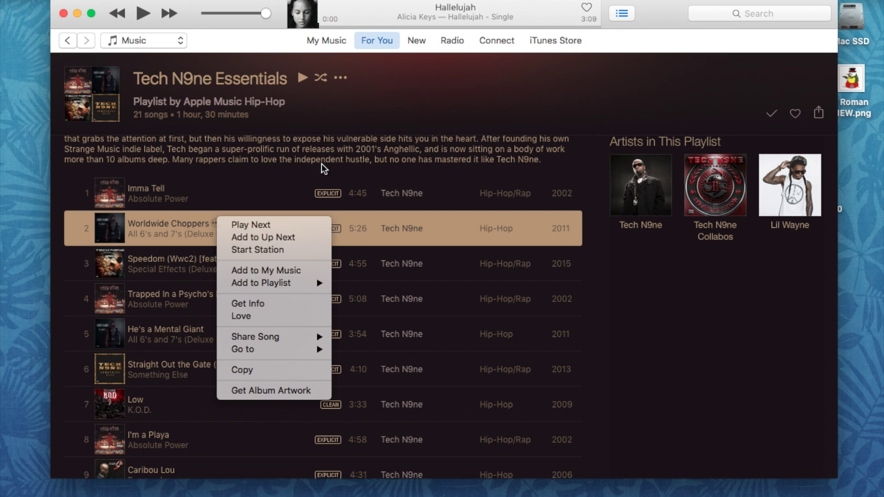
pyautogui.click(412, 125)
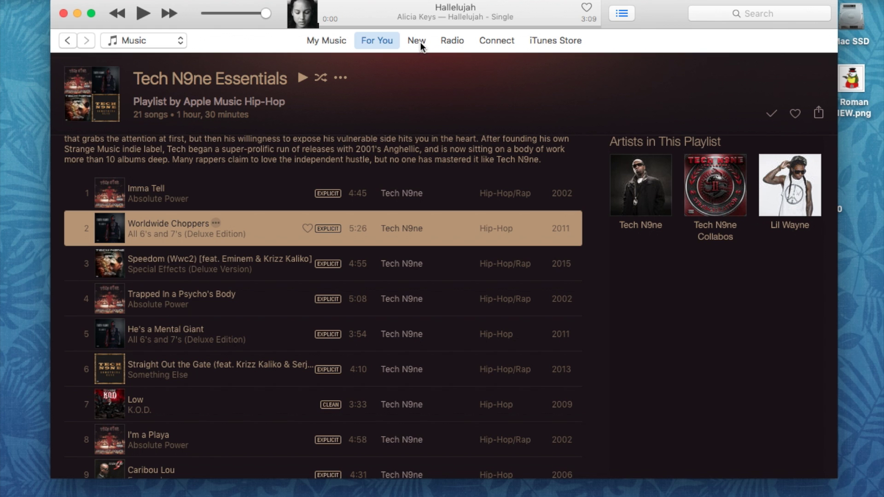
pyautogui.click(454, 41)
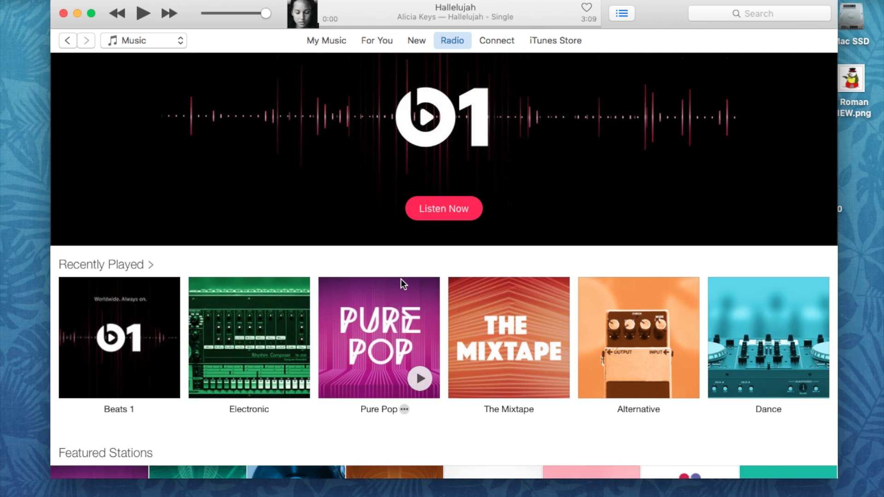
pyautogui.scroll(-10, 401, 279)
pyautogui.scroll(10, 401, 279)
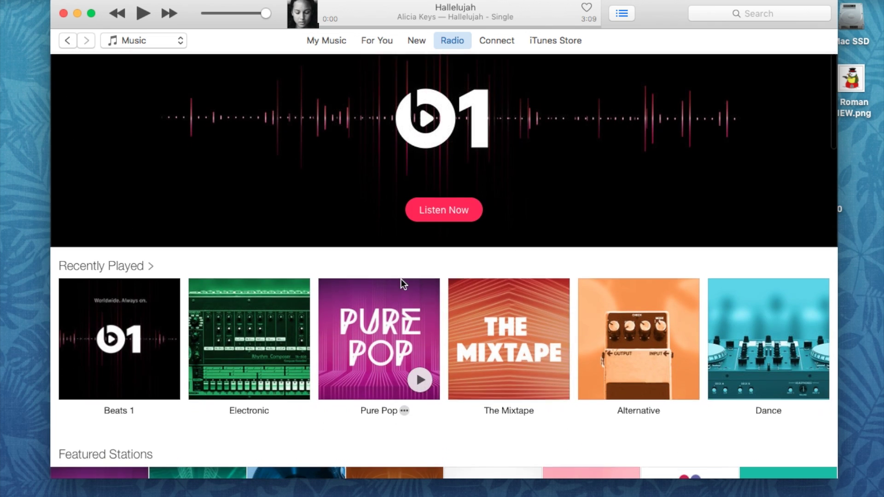
pyautogui.click(389, 42)
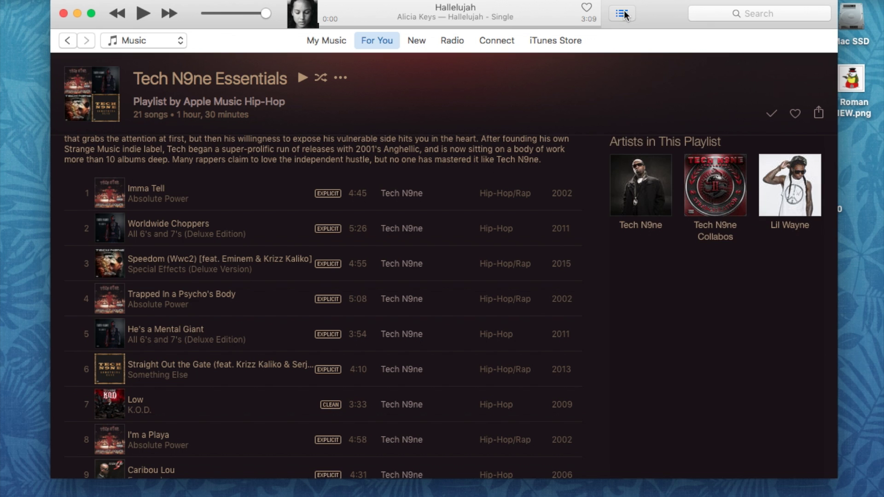
pyautogui.click(623, 14)
pyautogui.scroll(-5, 627, 197)
pyautogui.scroll(5, 627, 198)
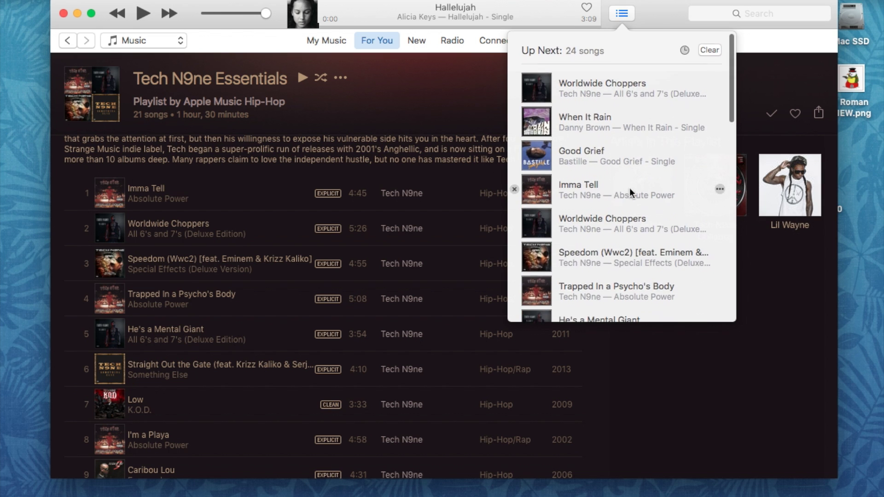
pyautogui.click(664, 14)
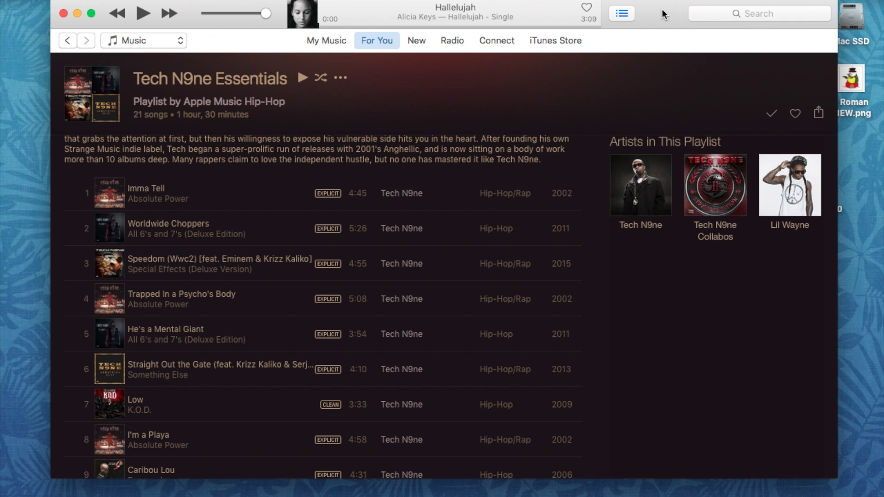
pyautogui.click(626, 13)
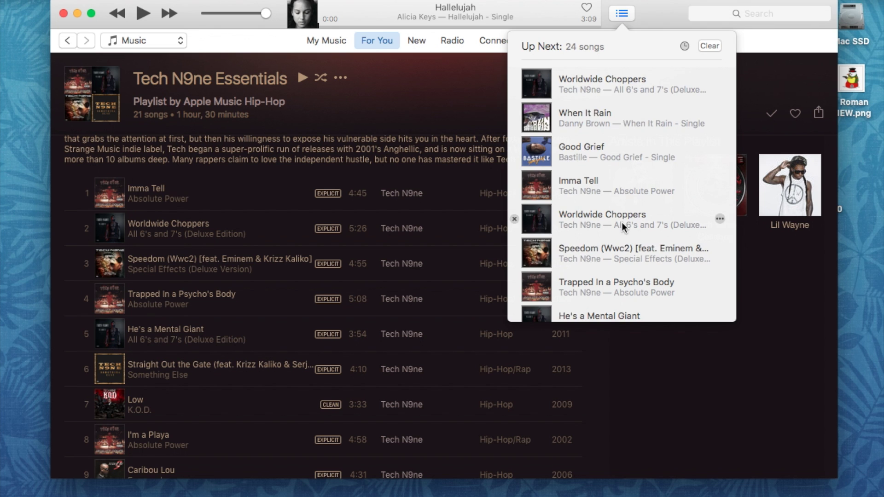
pyautogui.scroll(-8, 623, 223)
pyautogui.scroll(-4, 623, 222)
pyautogui.scroll(10, 645, 138)
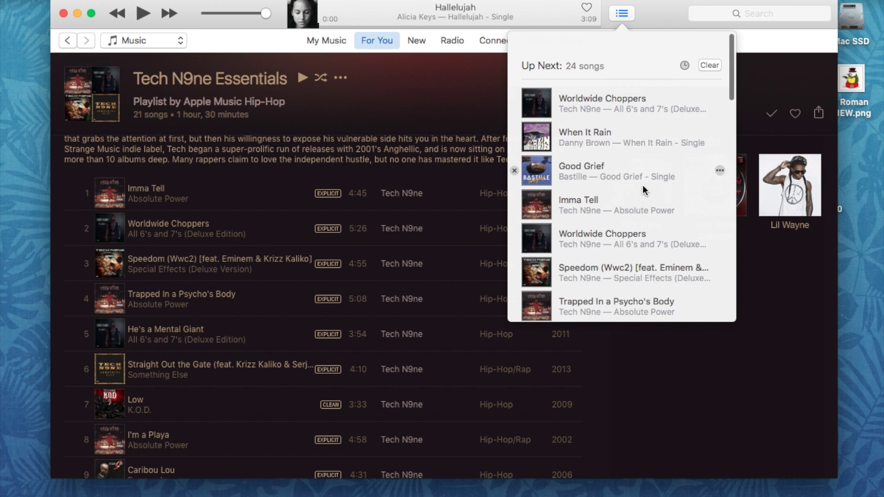
pyautogui.click(668, 18)
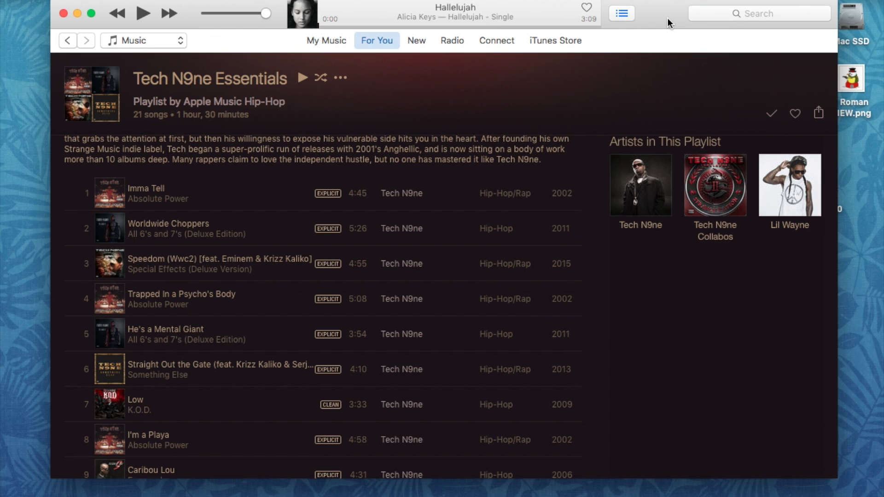
pyautogui.scroll(3, 600, 147)
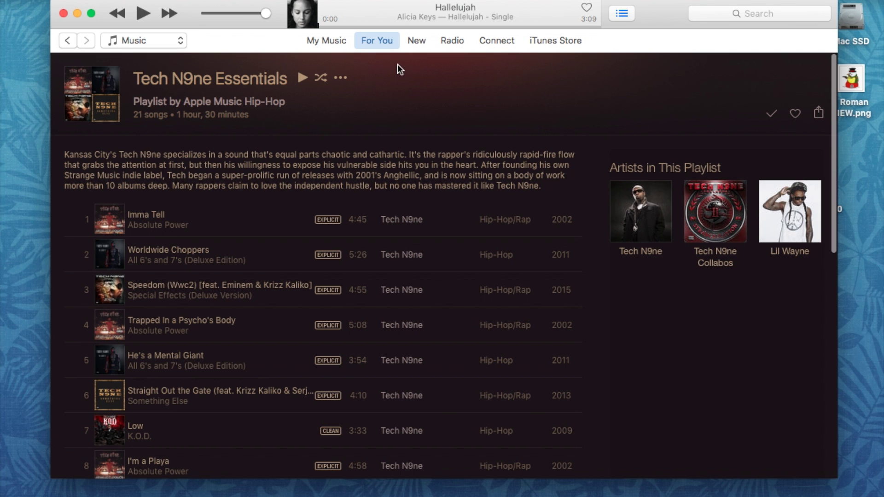
# - Return to the main For You page and look over the Up Next queue
pyautogui.click(374, 41)
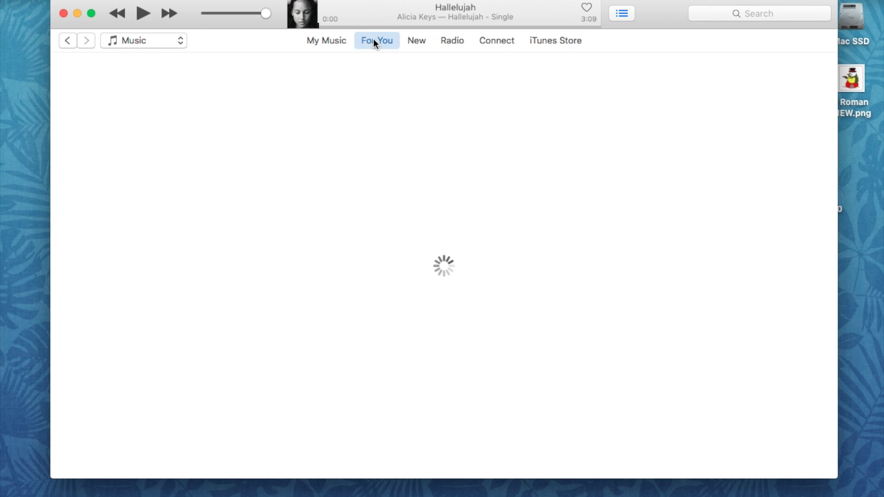
pyautogui.click(622, 14)
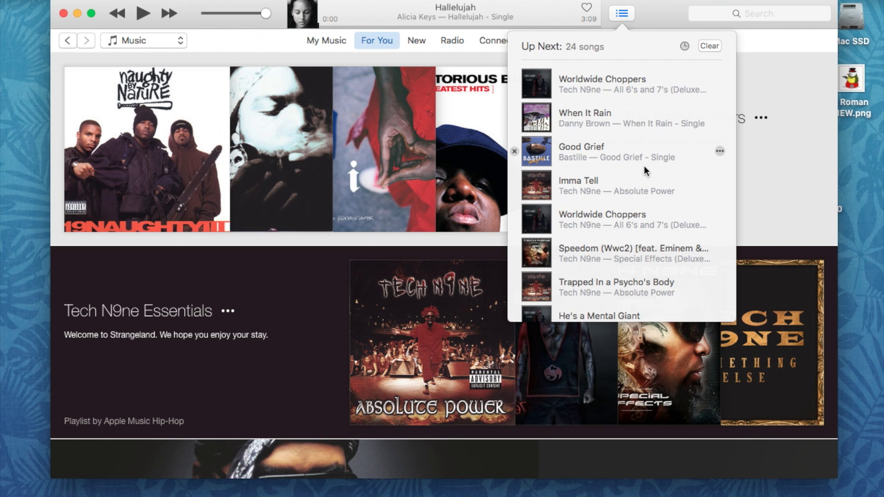
pyautogui.scroll(-5, 645, 165)
pyautogui.scroll(8, 645, 166)
pyautogui.scroll(-2, 645, 165)
pyautogui.click(659, 14)
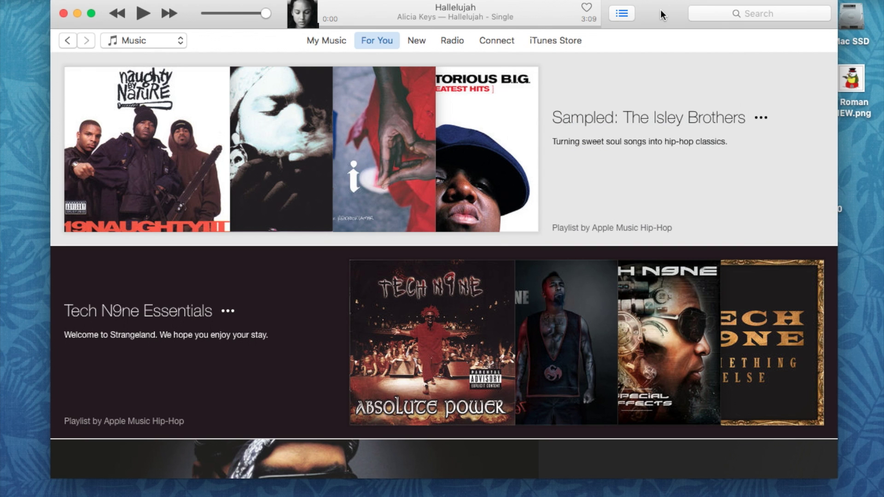
# - Open and close the options menu of the Sampled: The Isley Brothers playlist
pyautogui.click(761, 118)
pyautogui.click(763, 121)
pyautogui.click(762, 116)
pyautogui.click(762, 115)
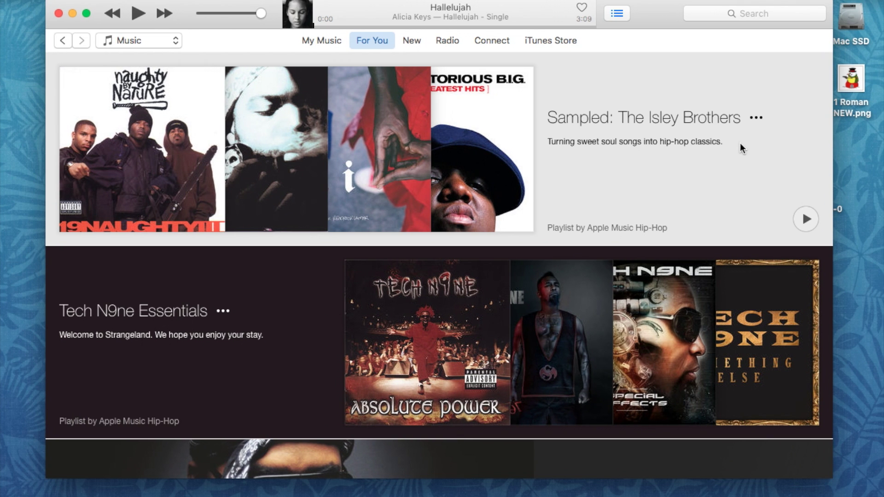
# - Append Sampled: The Isley Brothers to Up Next and confirm 40 songs are queued
pyautogui.click(758, 119)
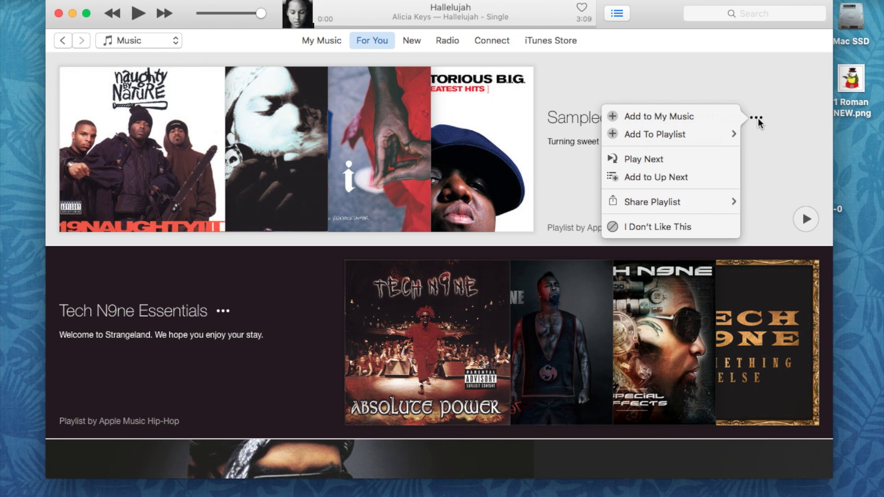
pyautogui.click(689, 175)
pyautogui.click(612, 10)
pyautogui.scroll(-15, 601, 200)
pyautogui.click(660, 15)
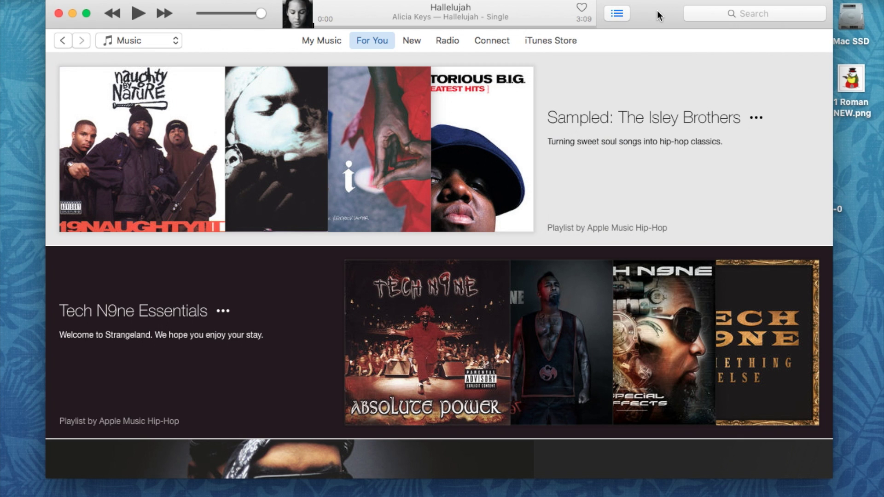
pyautogui.click(612, 16)
pyautogui.scroll(-15, 617, 194)
pyautogui.click(651, 16)
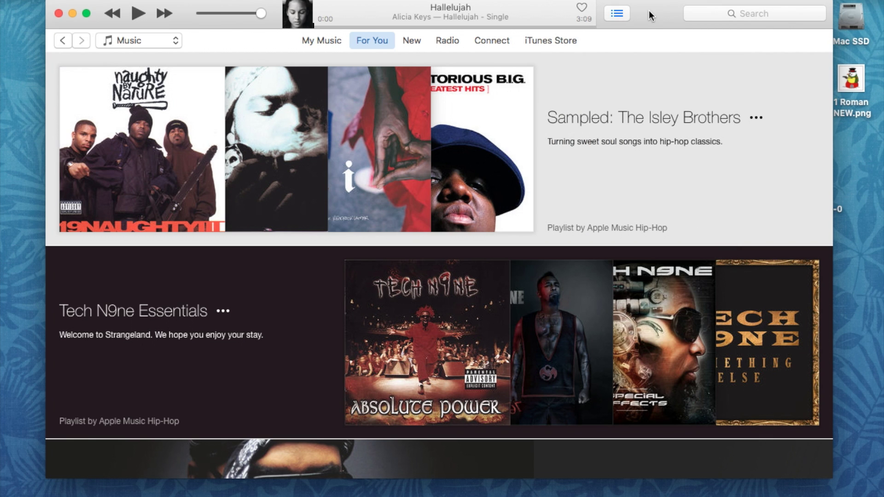